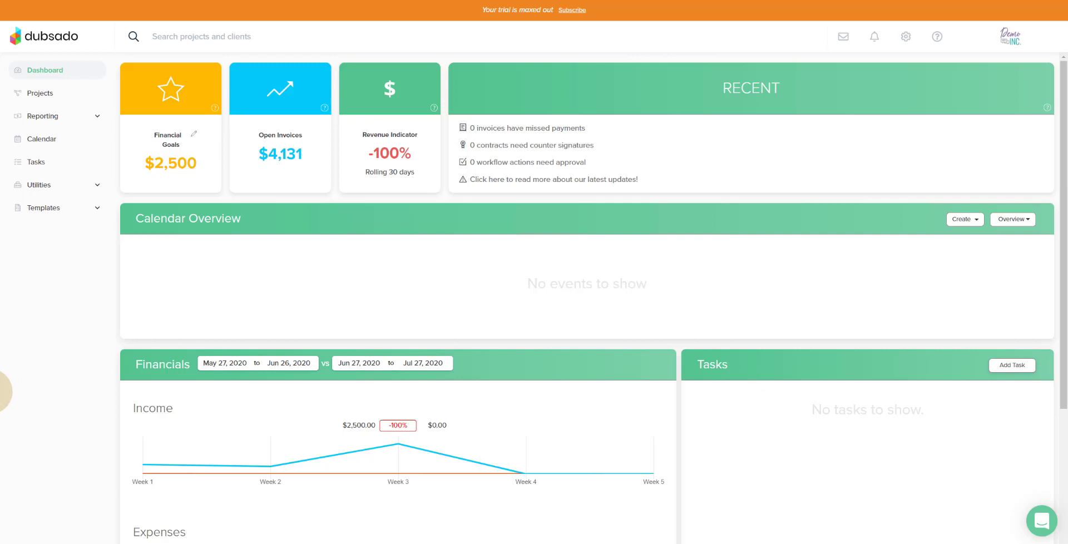
# Connect Dubsado to the Demo Inc. QuickBooks Online company via Settings > Integrations
pyautogui.click(905, 41)
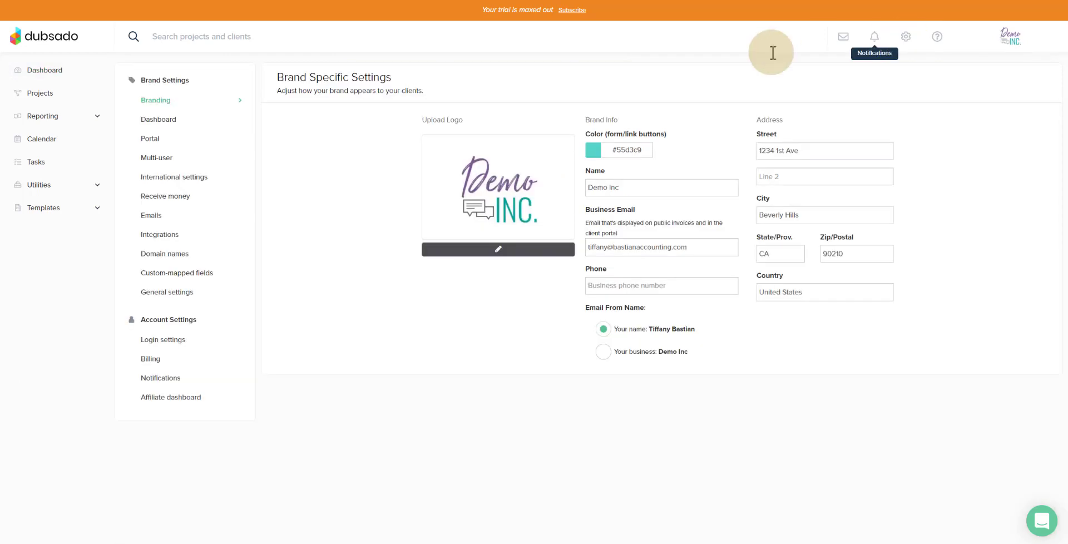
pyautogui.click(151, 236)
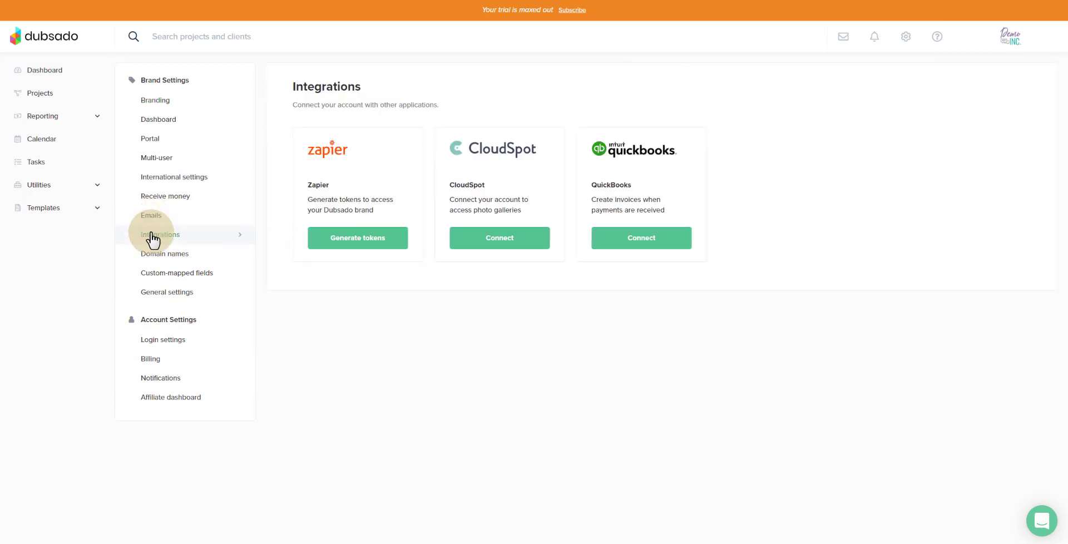
pyautogui.click(651, 242)
pyautogui.click(987, 131)
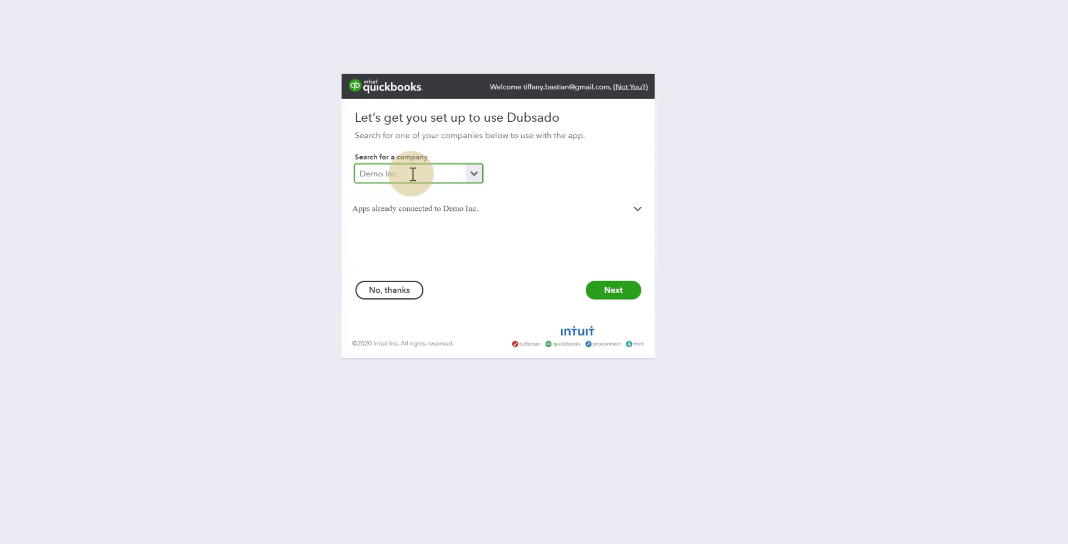
pyautogui.click(615, 296)
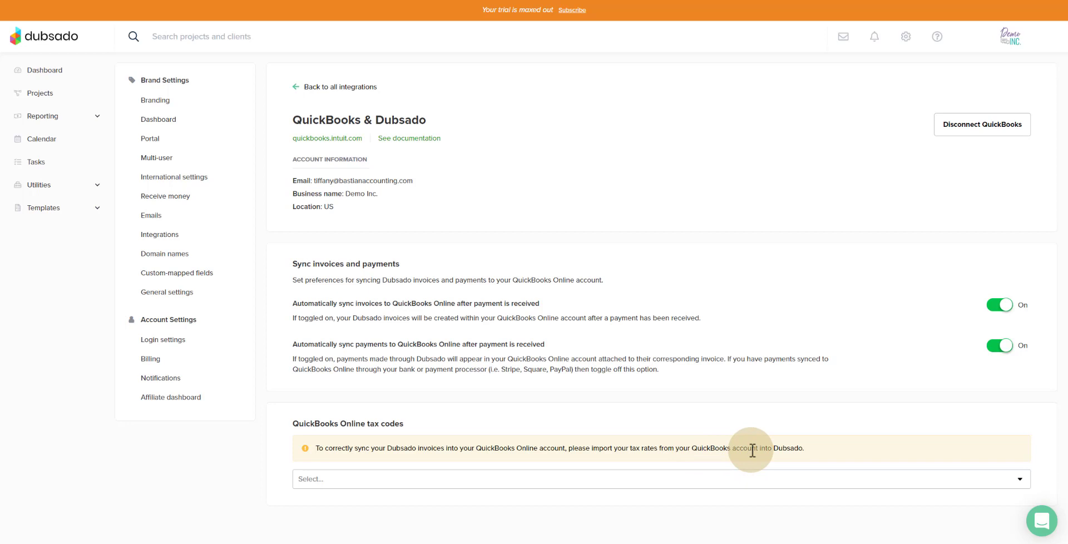
pyautogui.click(415, 475)
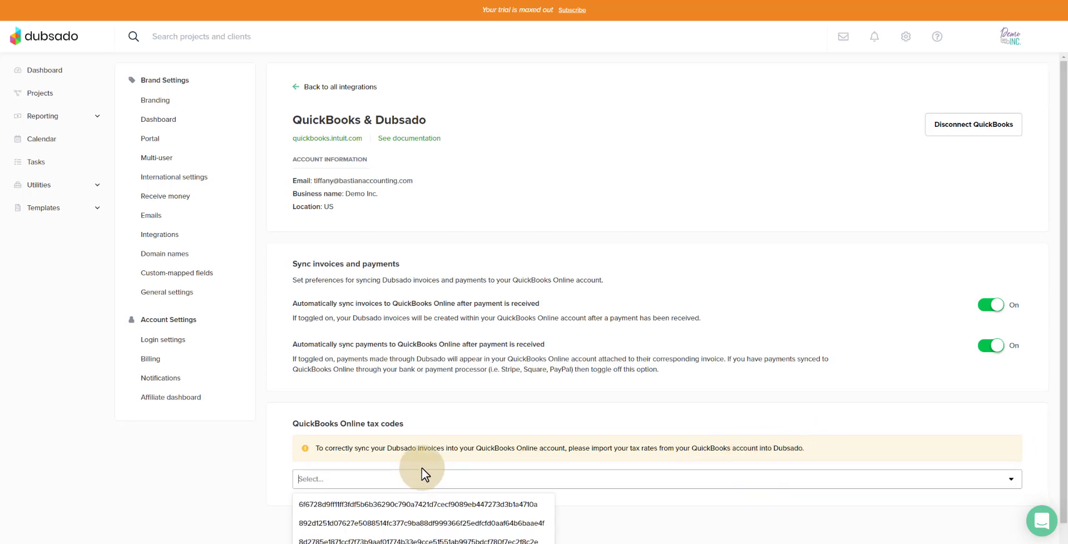
pyautogui.scroll(-1, 455, 445)
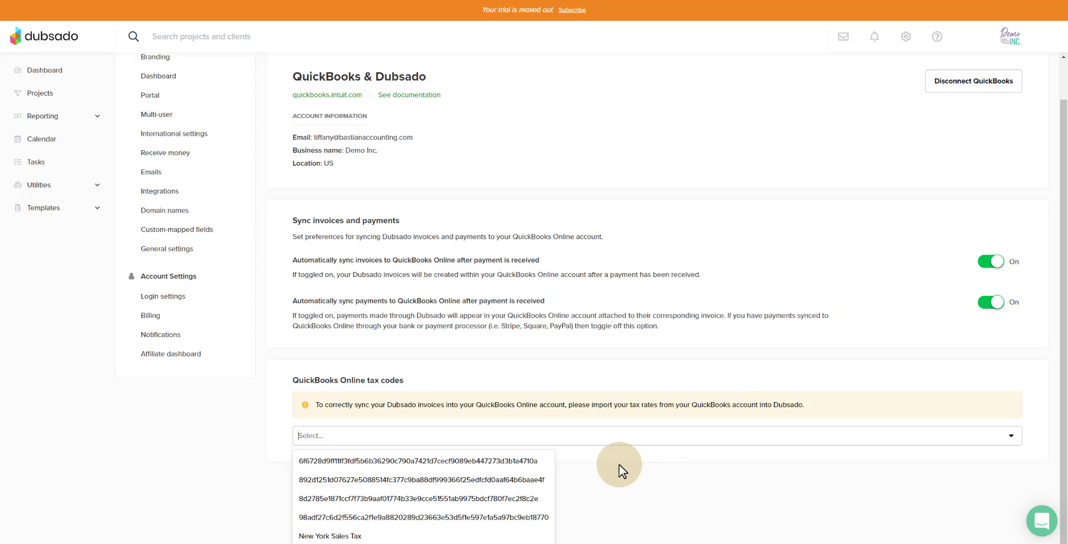
pyautogui.scroll(1, 331, 480)
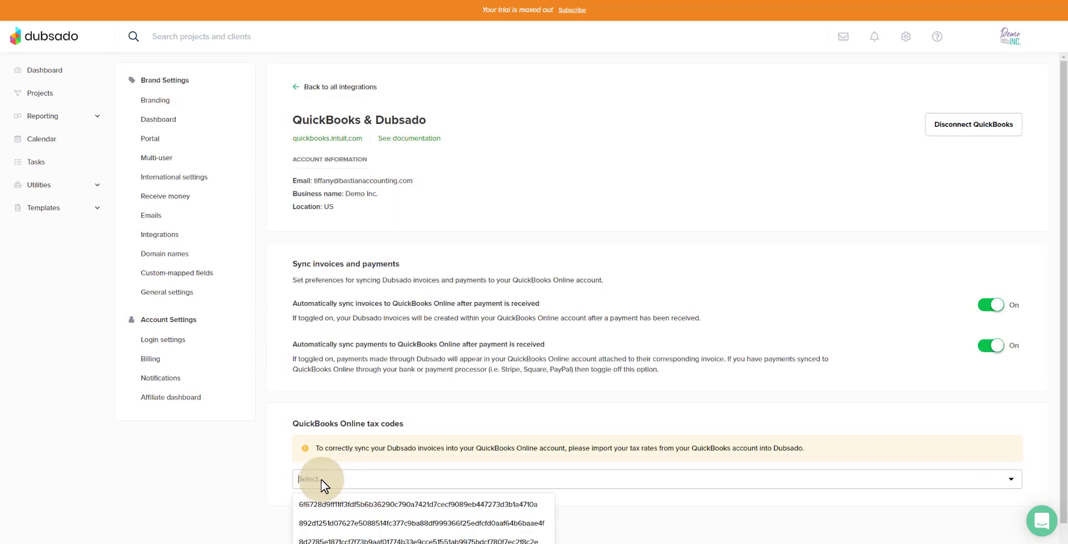
pyautogui.click(277, 460)
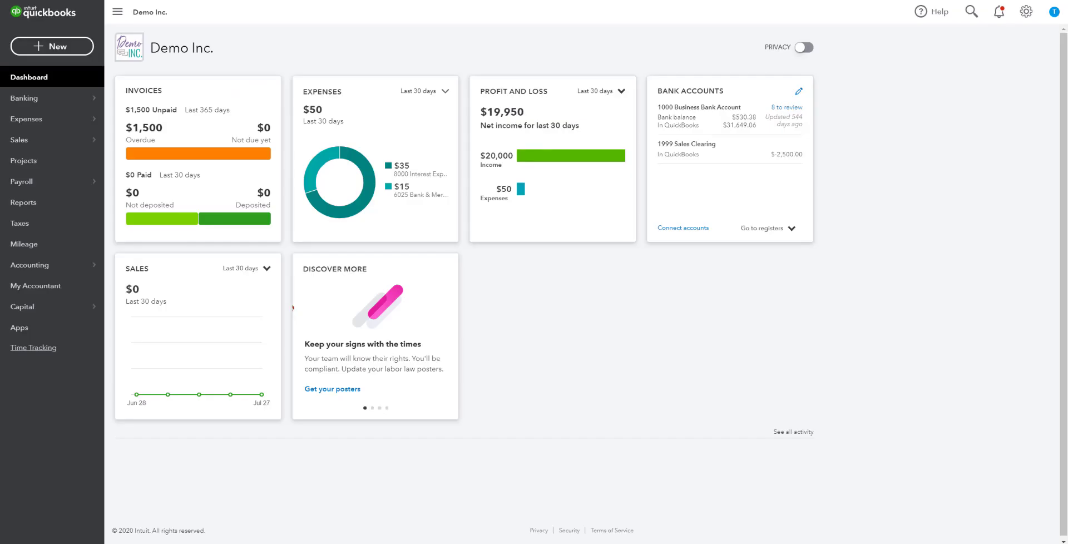
# Start QuickBooks sales tax setup from Taxes and dismiss the 'Good to have you back' notice
pyautogui.click(23, 228)
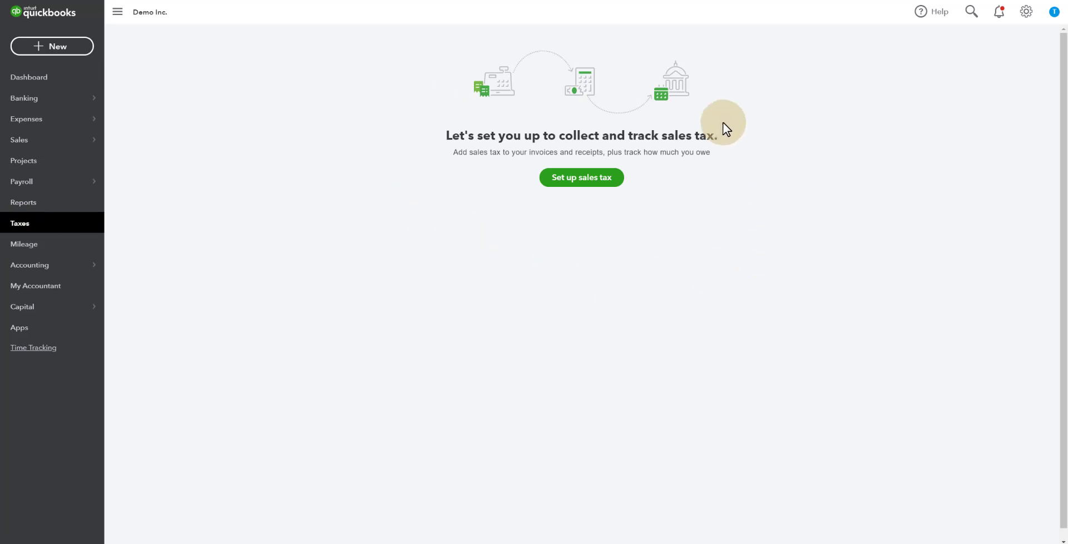
pyautogui.click(585, 182)
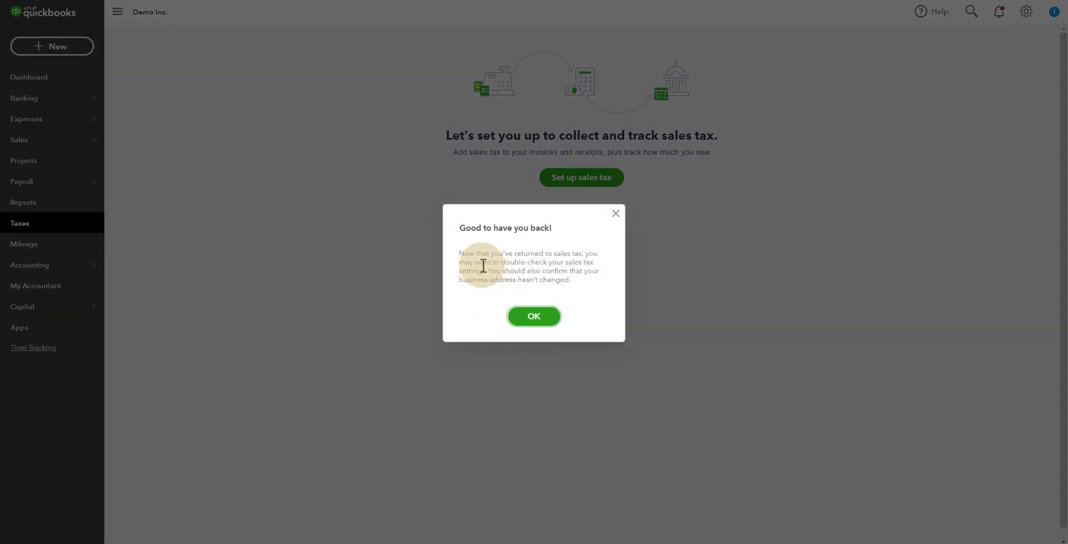
pyautogui.click(537, 319)
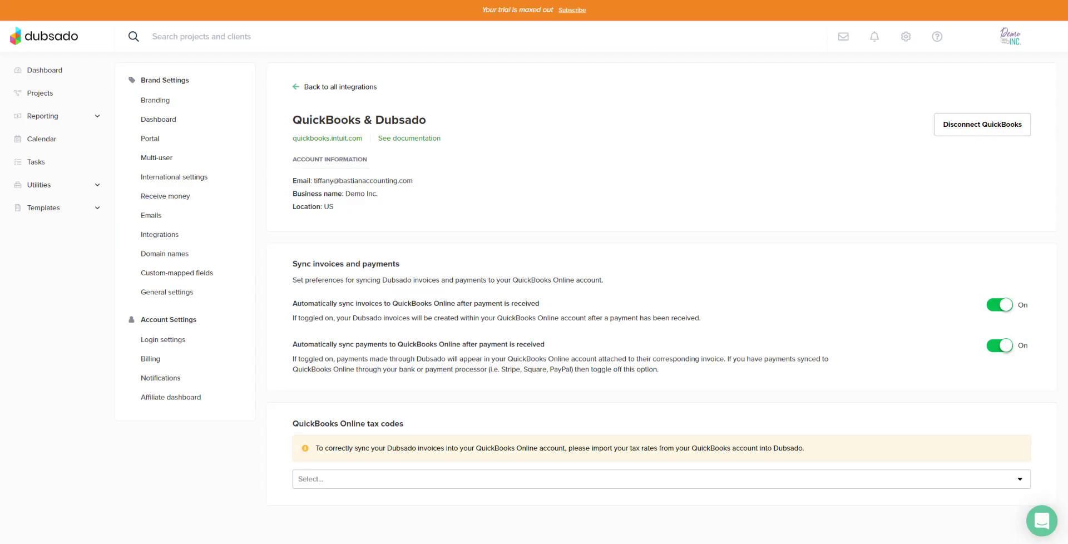
# Add tax codes NE, CA-Los Angeles-Los Angeles, WA-Seattle, NY-Erie, New York Sales Tax, Out of scope
pyautogui.click(342, 481)
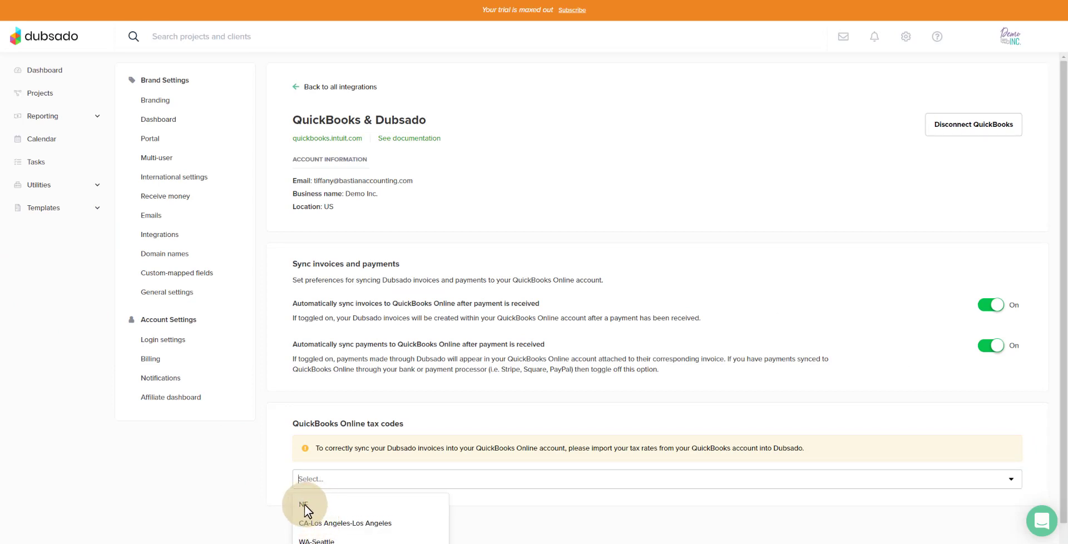
pyautogui.click(305, 505)
pyautogui.click(334, 504)
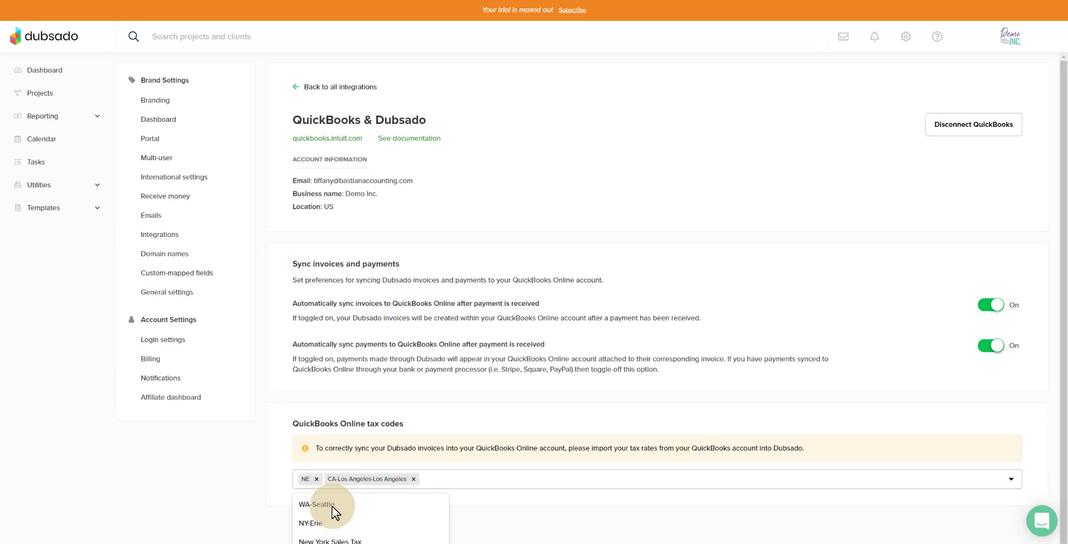
pyautogui.click(425, 480)
pyautogui.click(349, 509)
pyautogui.click(482, 484)
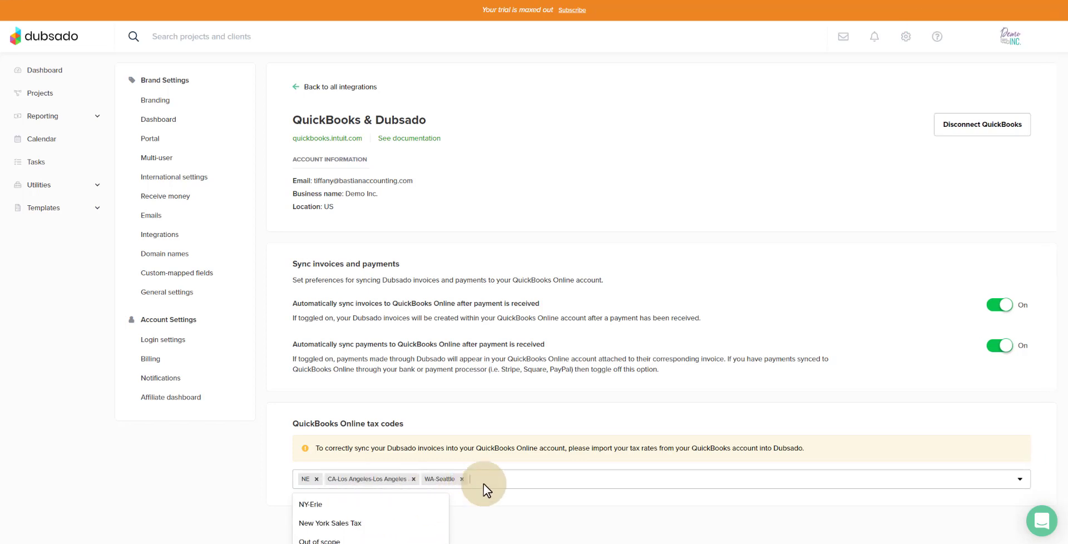
pyautogui.click(318, 503)
pyautogui.click(318, 504)
pyautogui.click(622, 485)
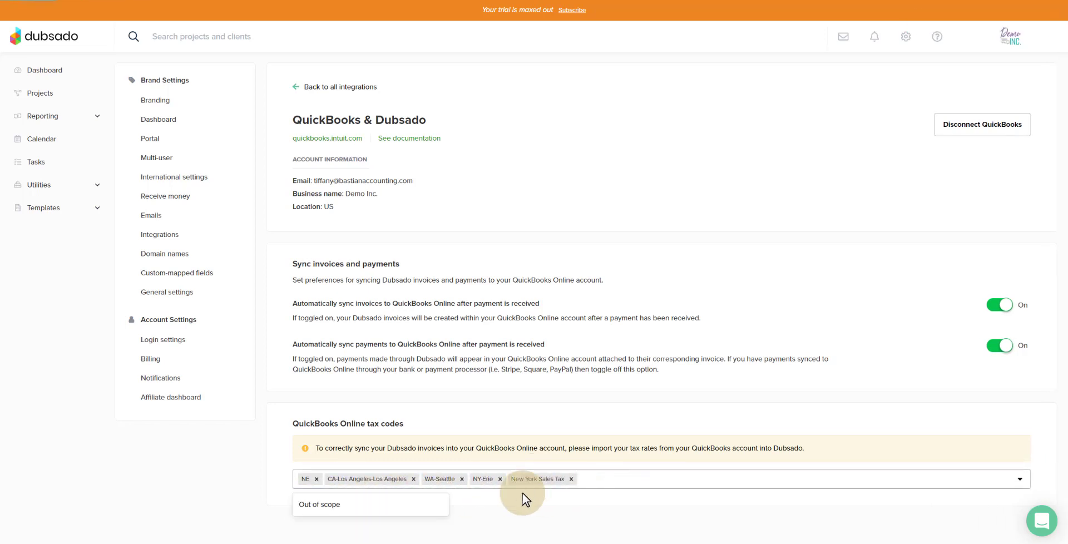
pyautogui.click(328, 507)
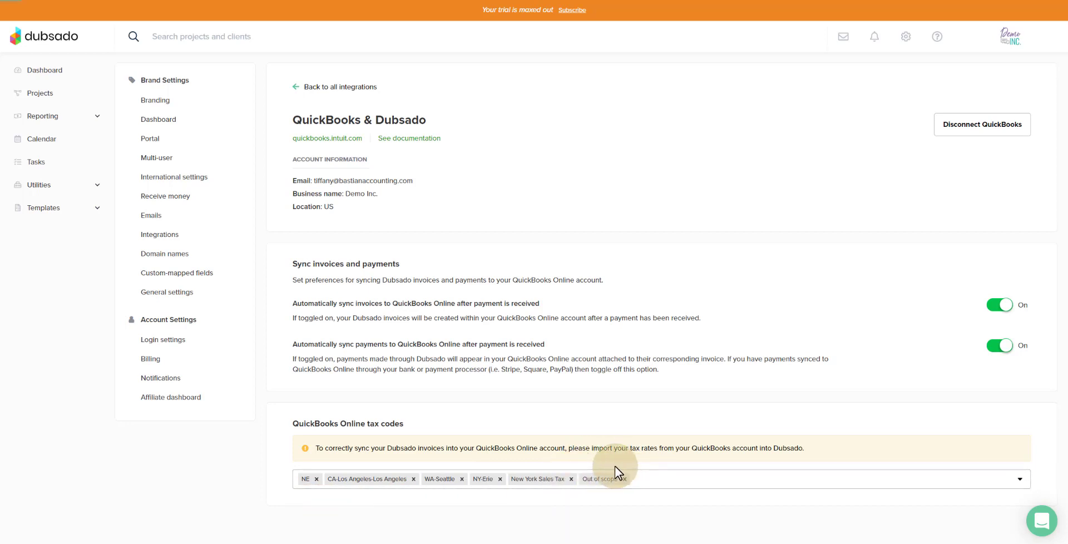
# From Reporting > Invoices, sync invoice 4 and its payments to QuickBooks
pyautogui.click(42, 115)
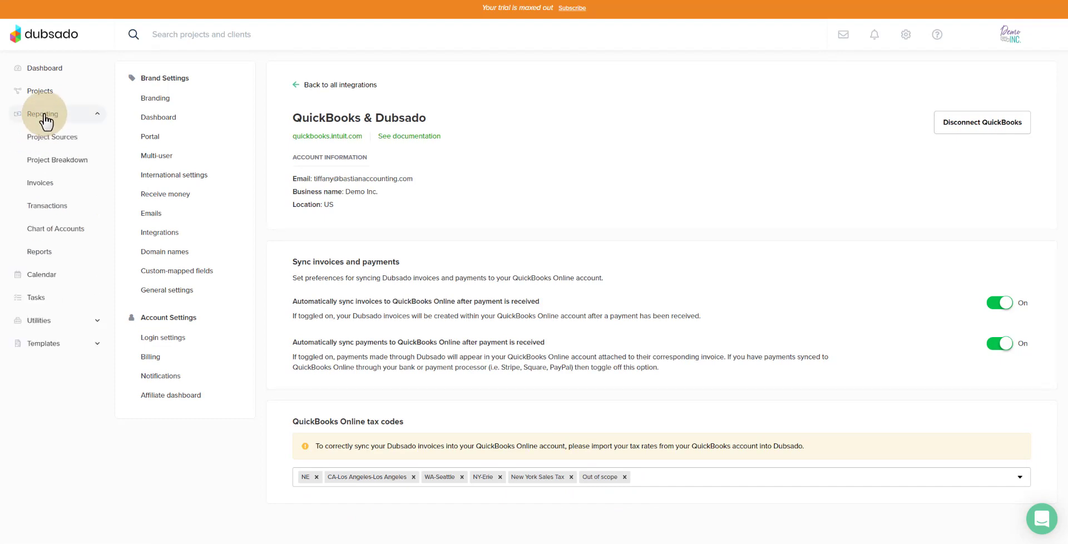
pyautogui.click(49, 185)
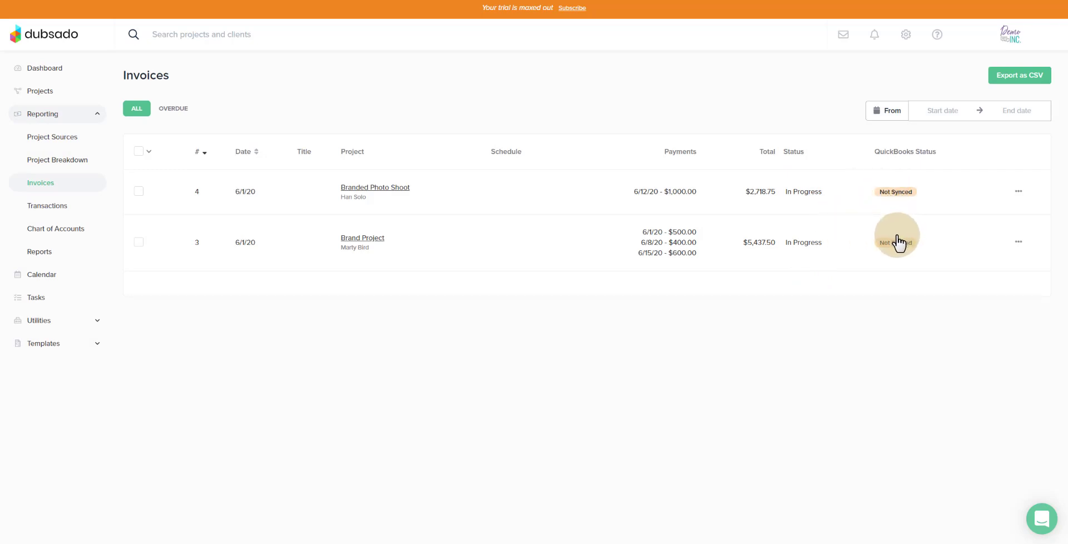
pyautogui.click(1019, 192)
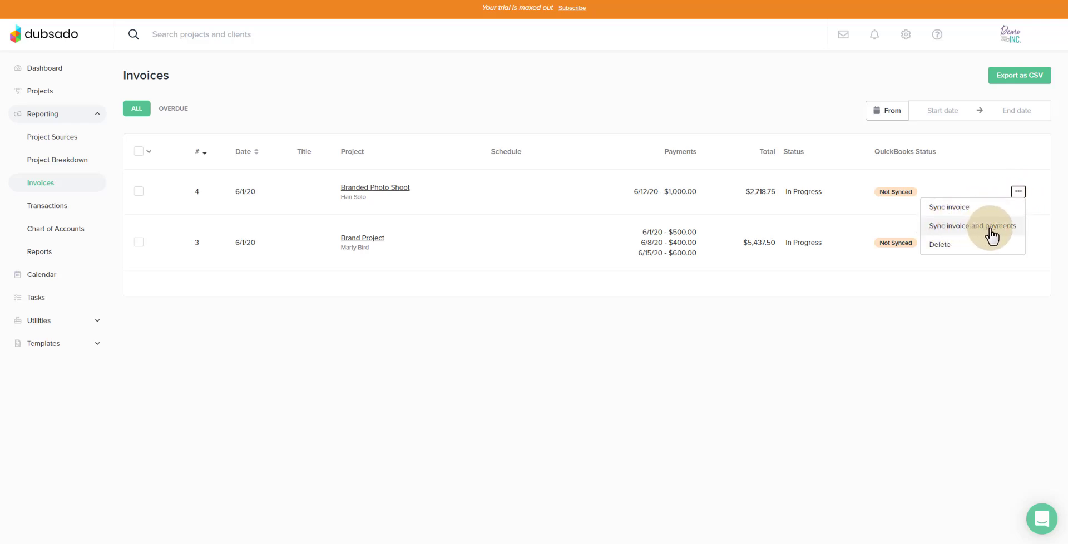
pyautogui.click(960, 231)
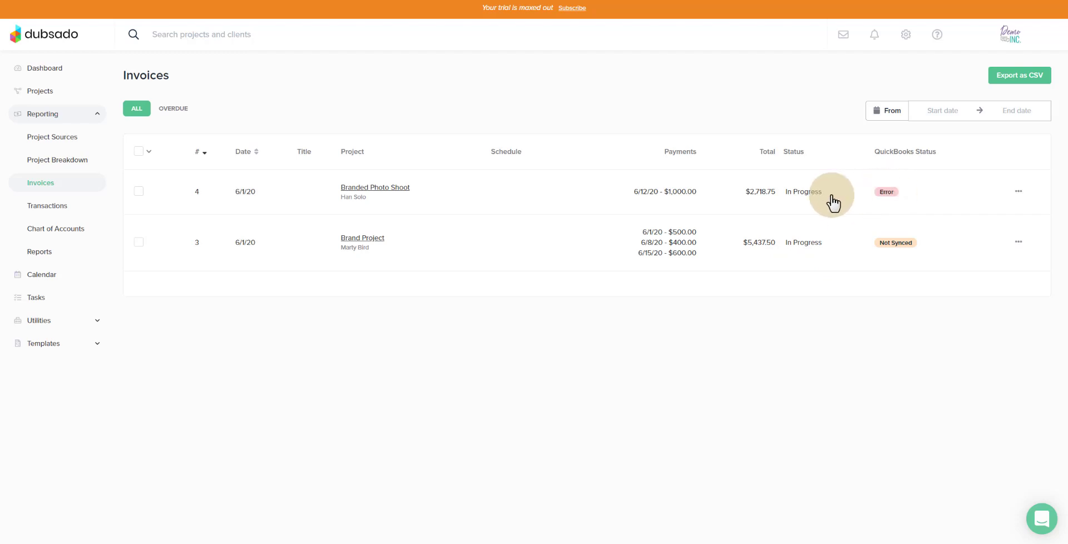
# Open invoice 4's Branded Photo Shoot project and inspect the Branded Photo Session line item
pyautogui.click(629, 196)
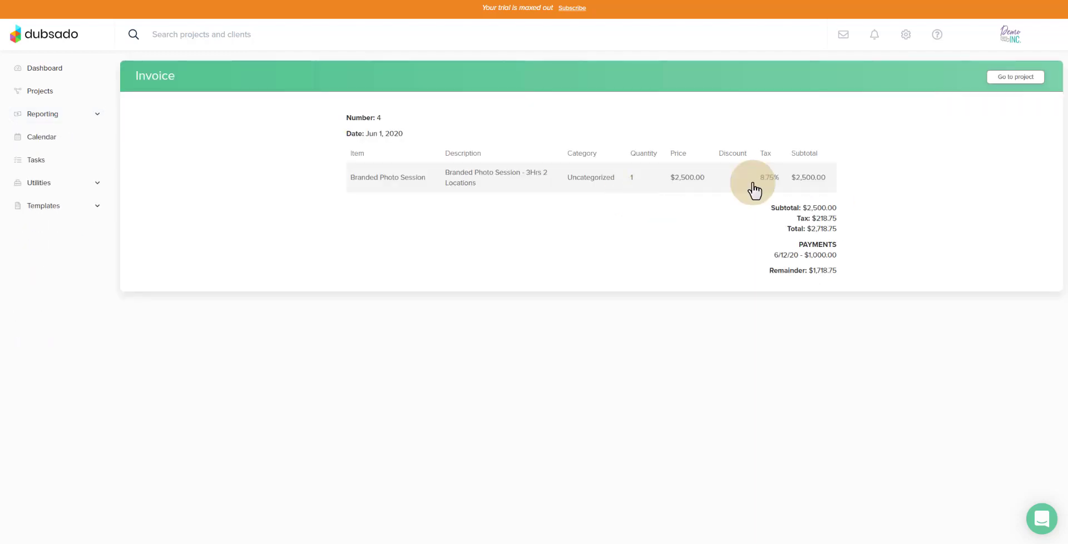
pyautogui.click(1020, 80)
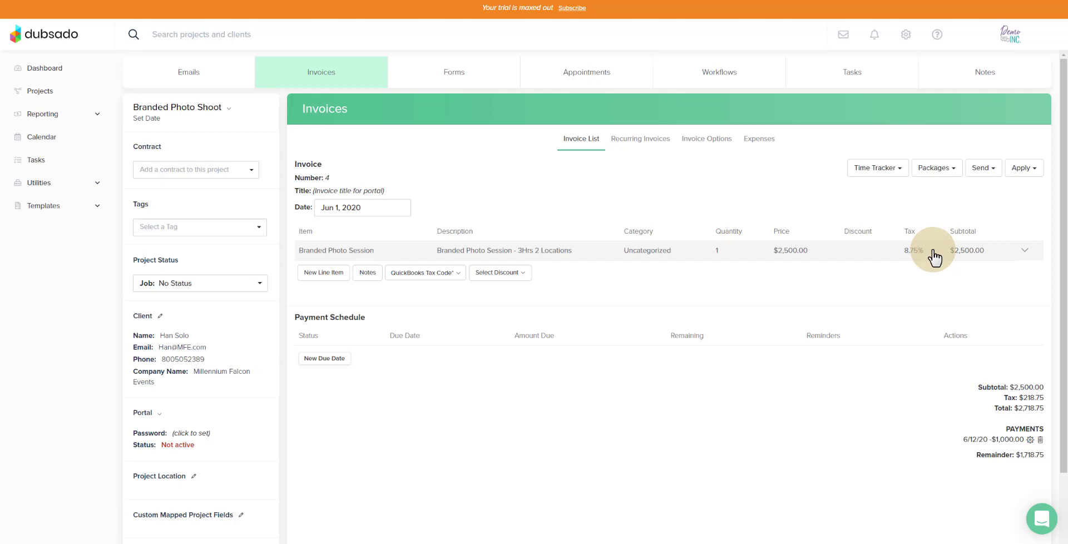
pyautogui.click(1022, 251)
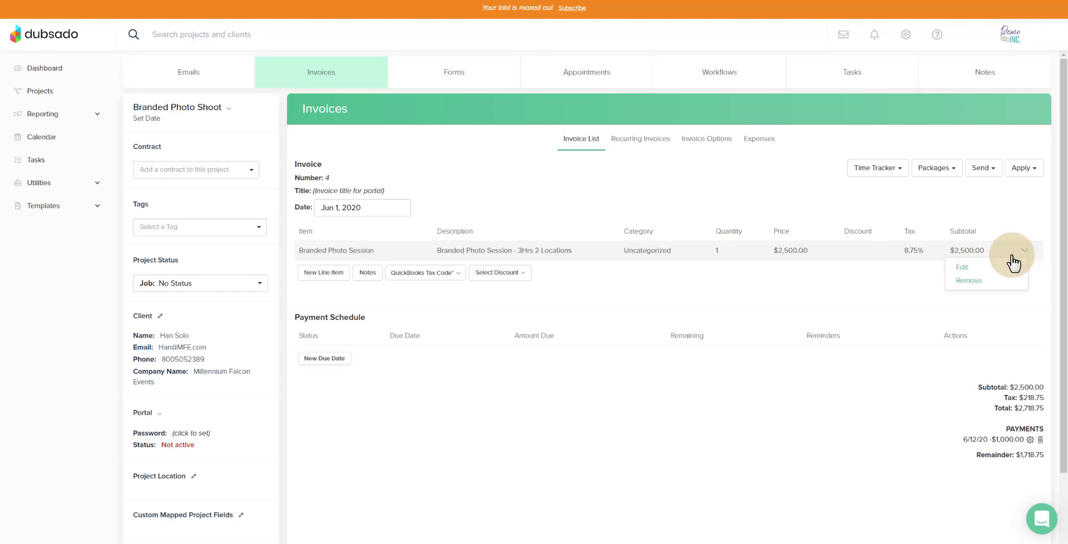
pyautogui.click(982, 270)
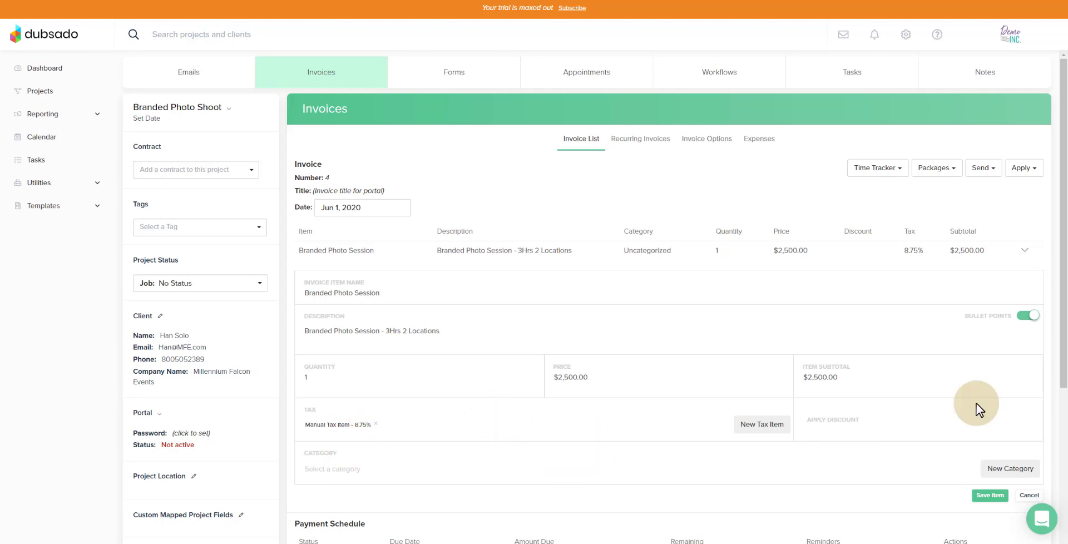
pyautogui.click(1029, 495)
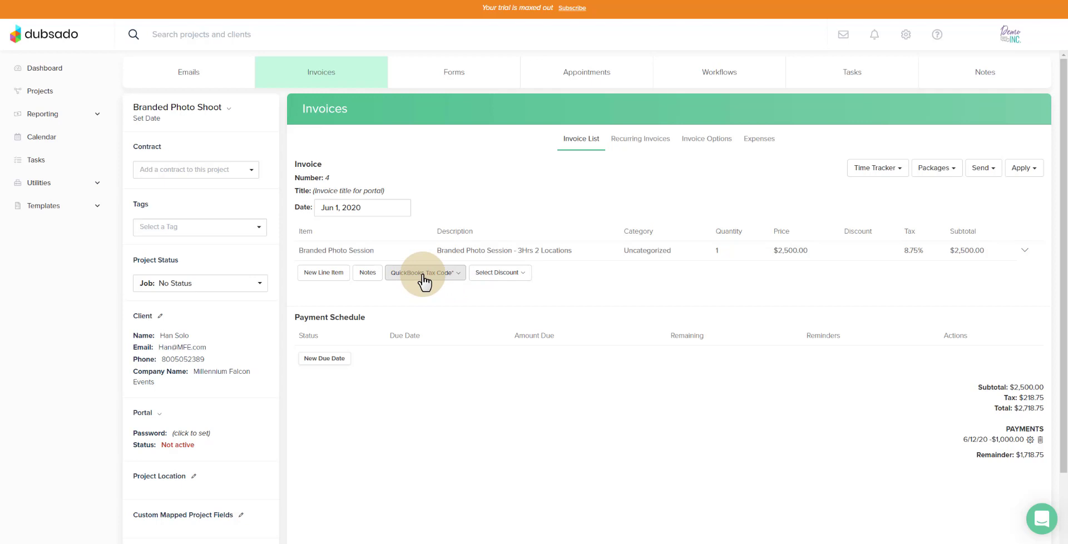
# Assign the NY-Erie QuickBooks tax code to the invoice line, giving 4%, 4.75% tax
pyautogui.click(444, 273)
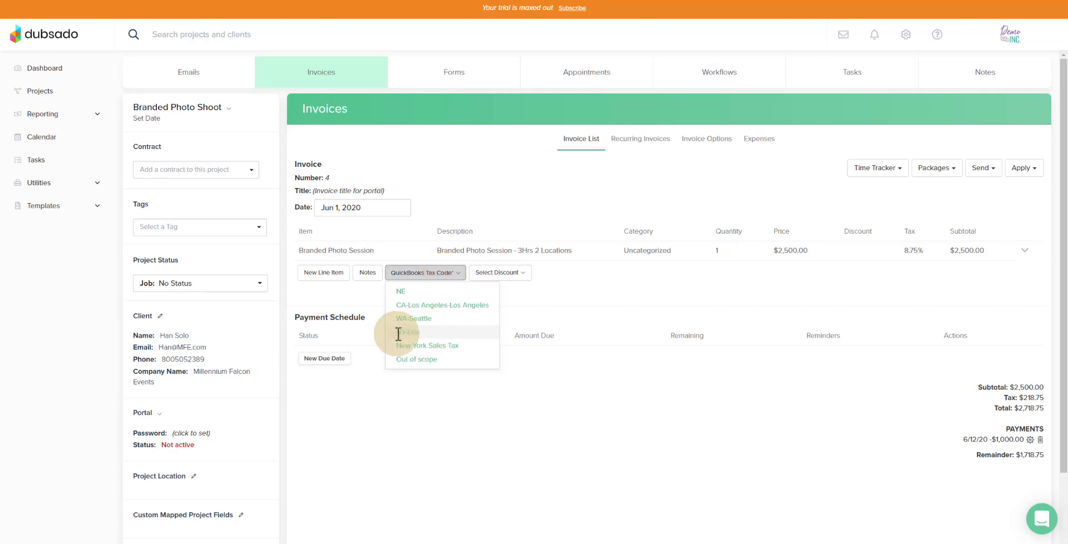
pyautogui.click(427, 333)
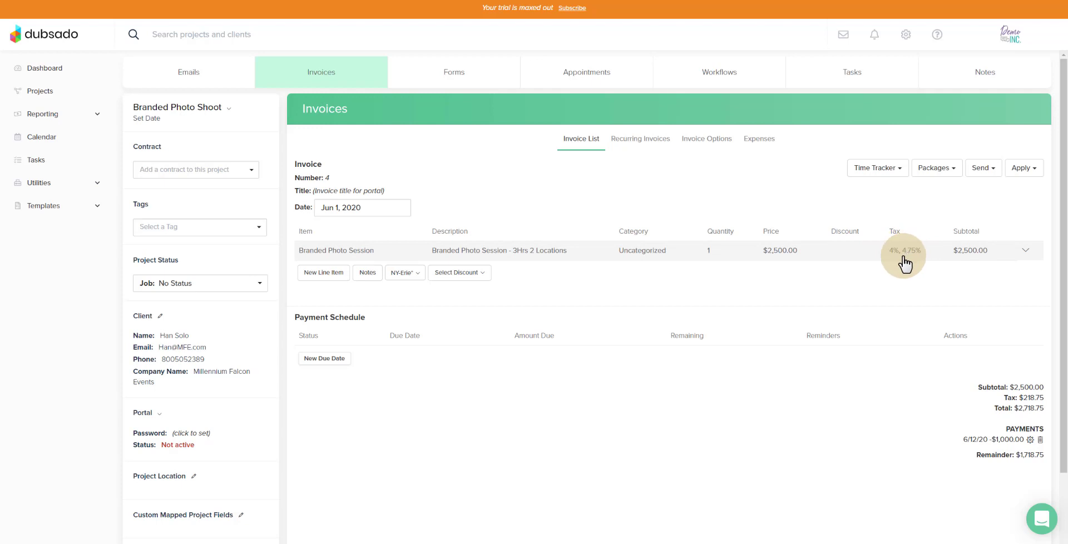
pyautogui.click(45, 115)
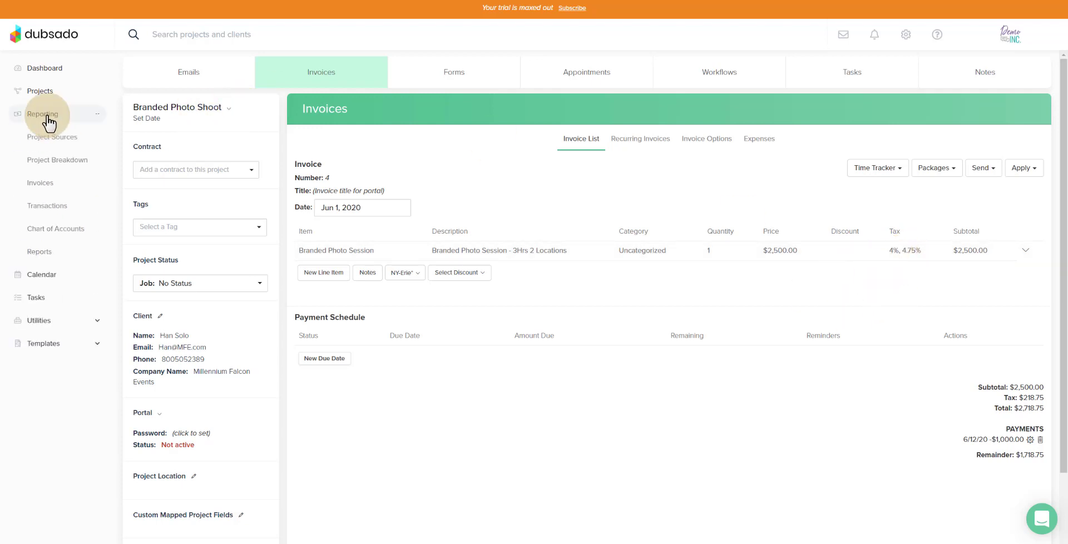
# Retry the QuickBooks sync for the Branded Photo Shoot invoice 4 on the Invoices report
pyautogui.click(40, 185)
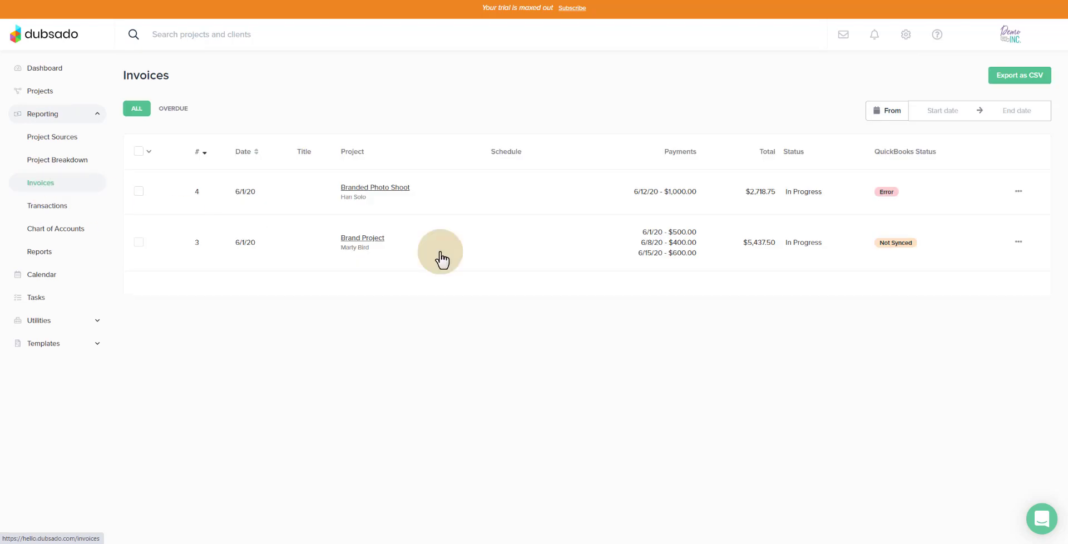
pyautogui.click(1019, 192)
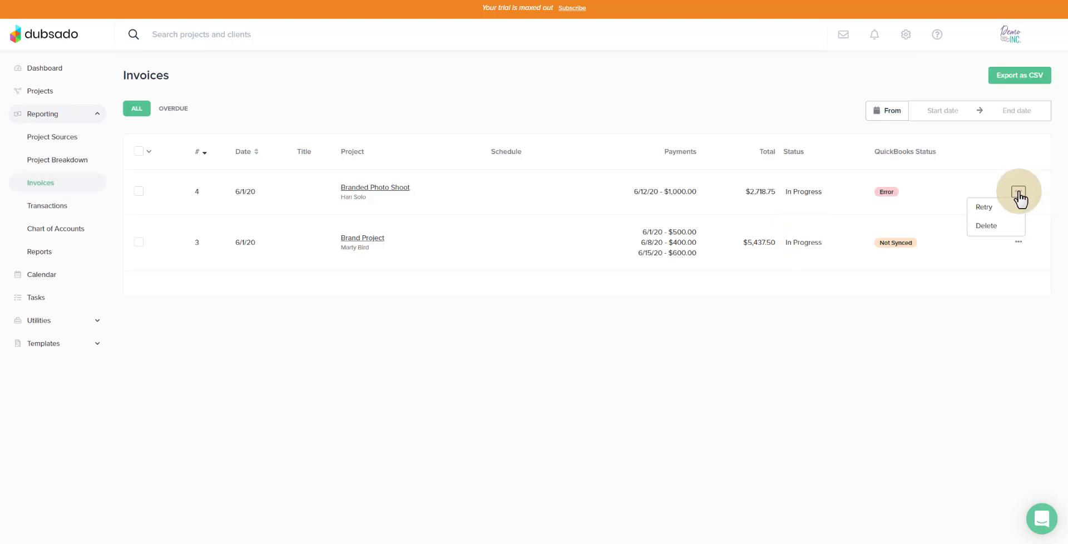
pyautogui.click(984, 207)
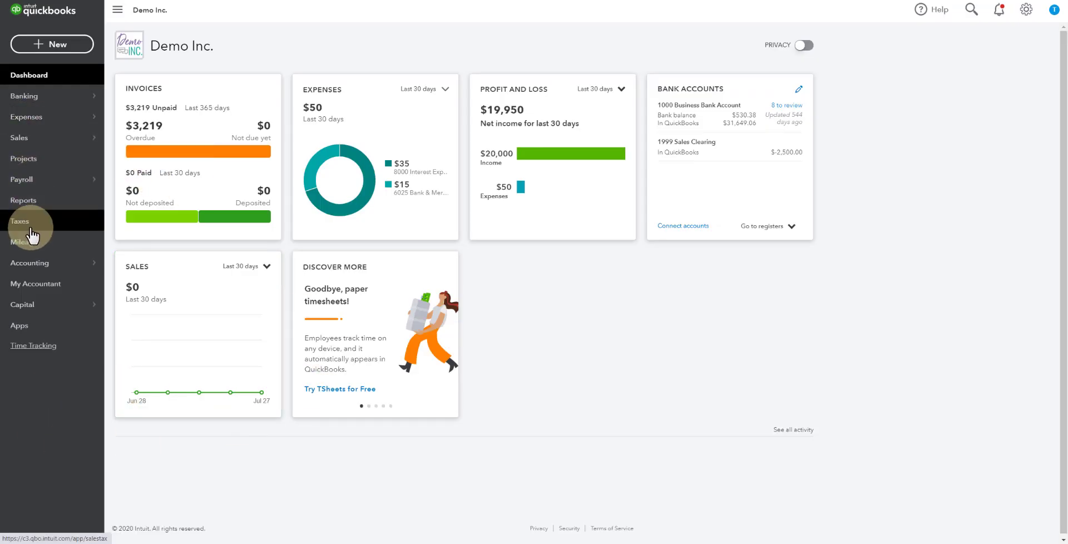
# Find and open the Millennium Falcon Events customer by searching 'han'
pyautogui.click(27, 139)
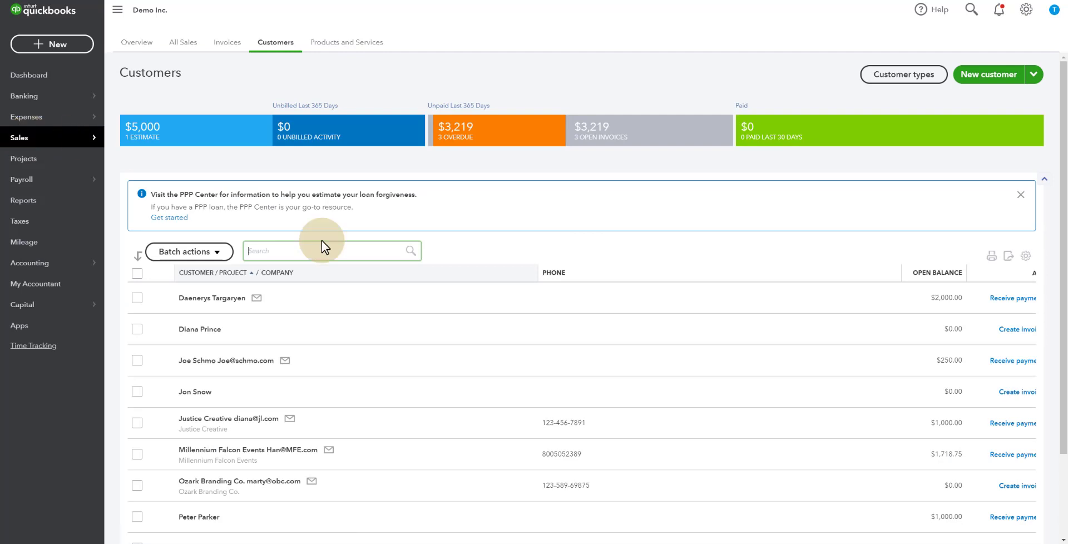
pyautogui.write('han')
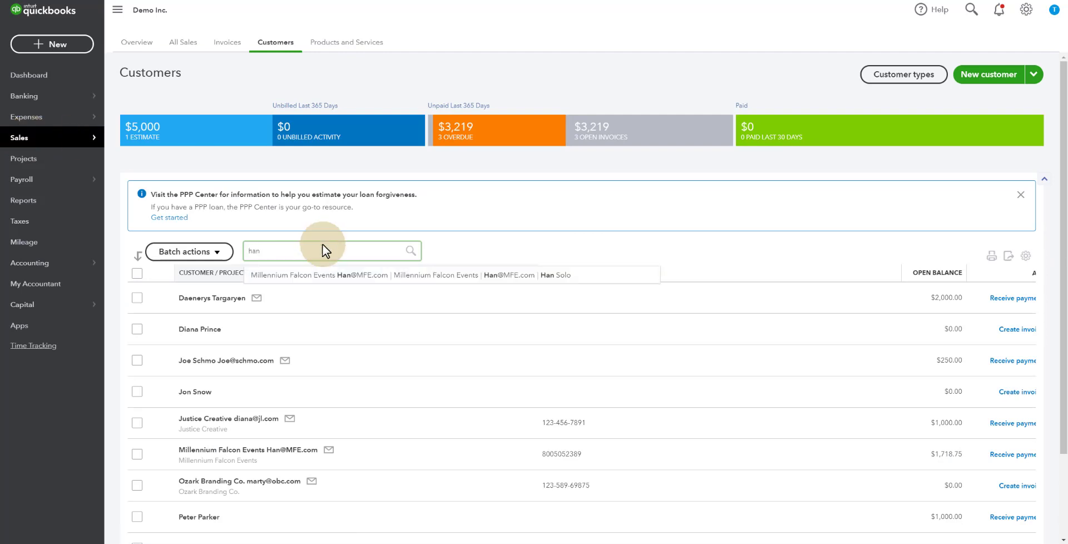
pyautogui.click(262, 277)
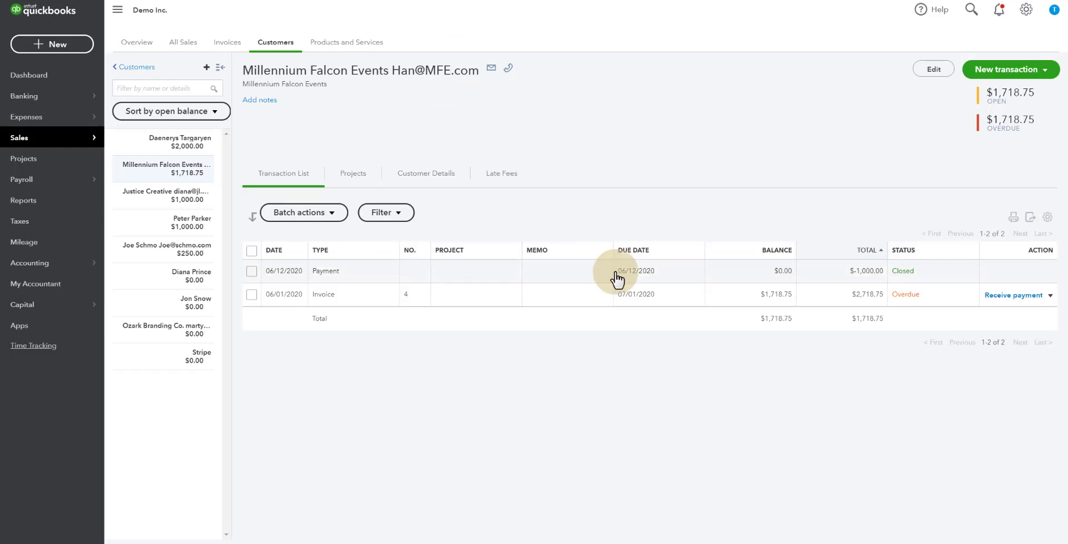
# Check Invoice #4's $218.75 tax breakdown: New York State 4%, Erie County 4.75%
pyautogui.click(807, 302)
pyautogui.scroll(-2, 983, 399)
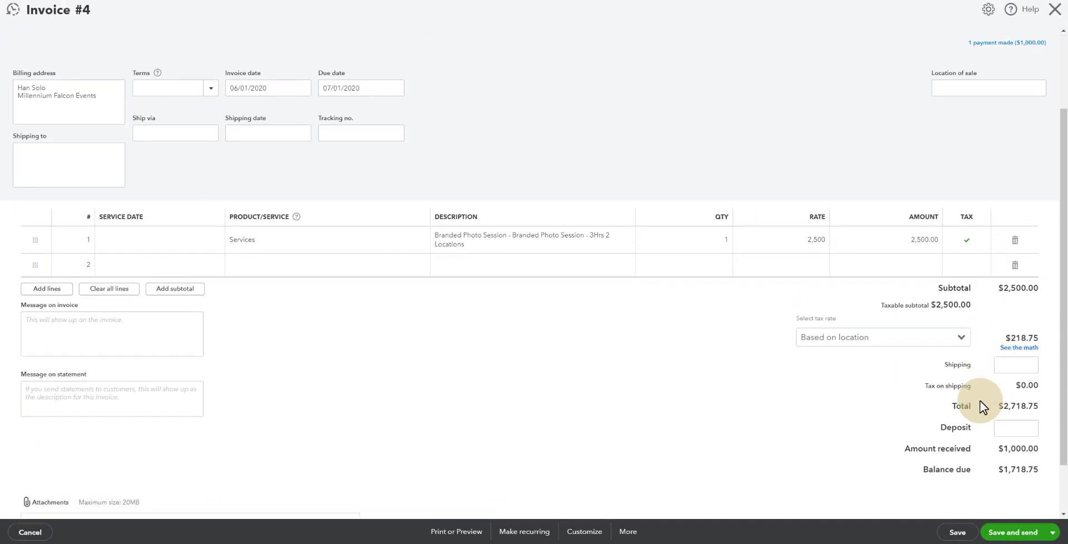
pyautogui.click(1022, 346)
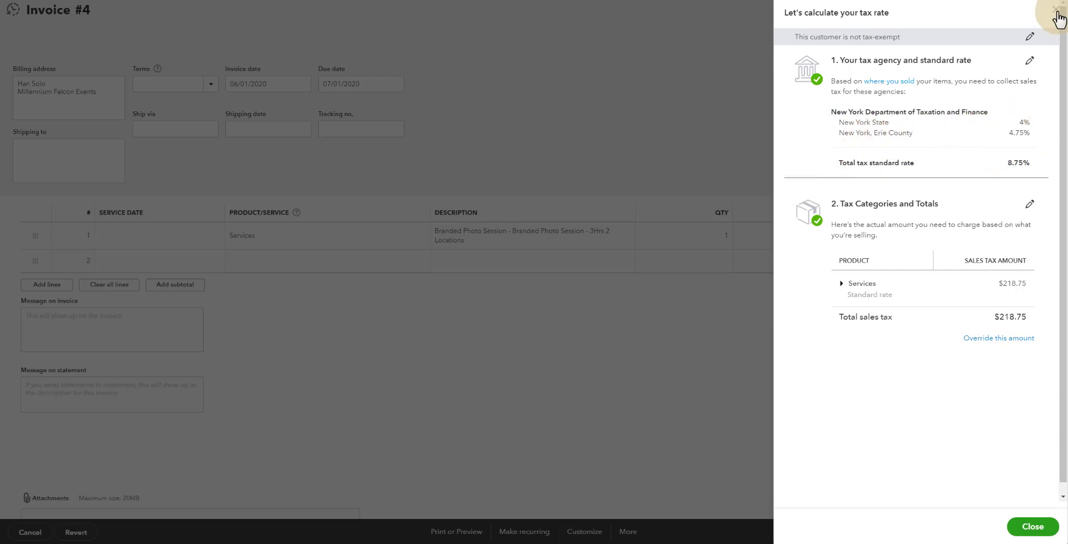
pyautogui.click(1055, 9)
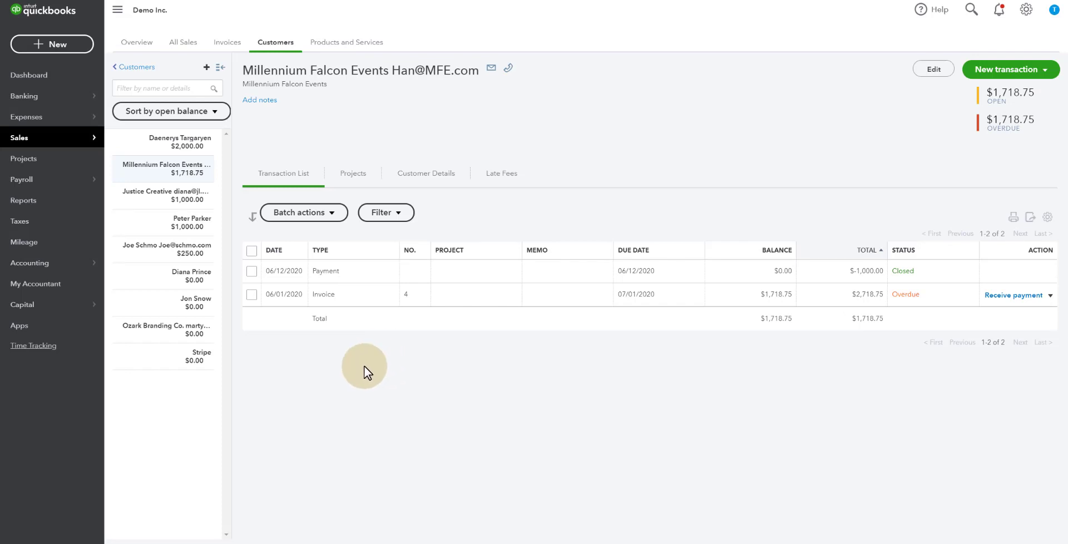
# Open the New York return from Taxes, check $80.46 due on $919.54, then cancel
pyautogui.click(19, 222)
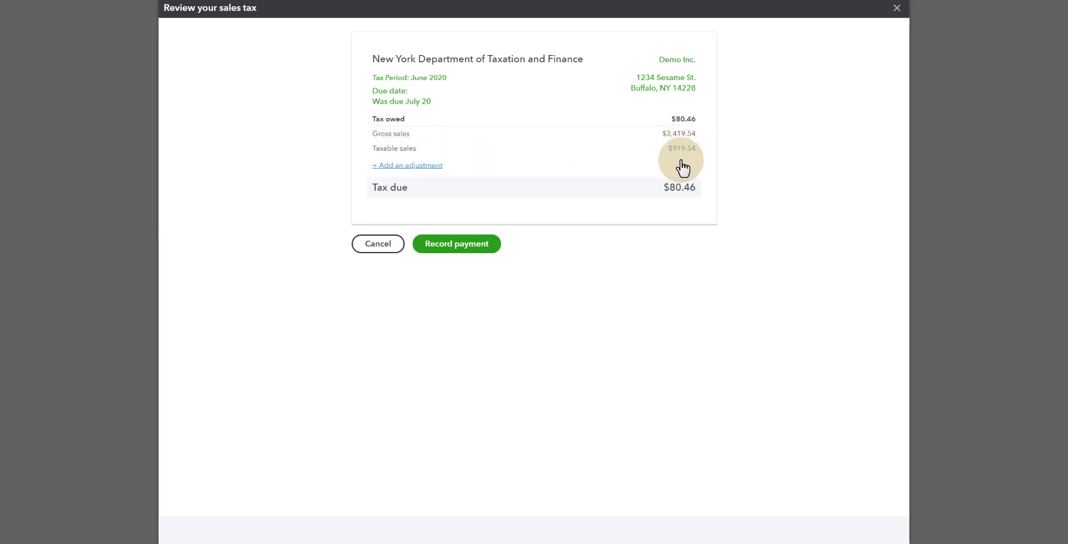
pyautogui.click(367, 245)
# Open the Profit and Loss report and drill into the Service Income transactions
pyautogui.click(29, 203)
pyautogui.click(166, 283)
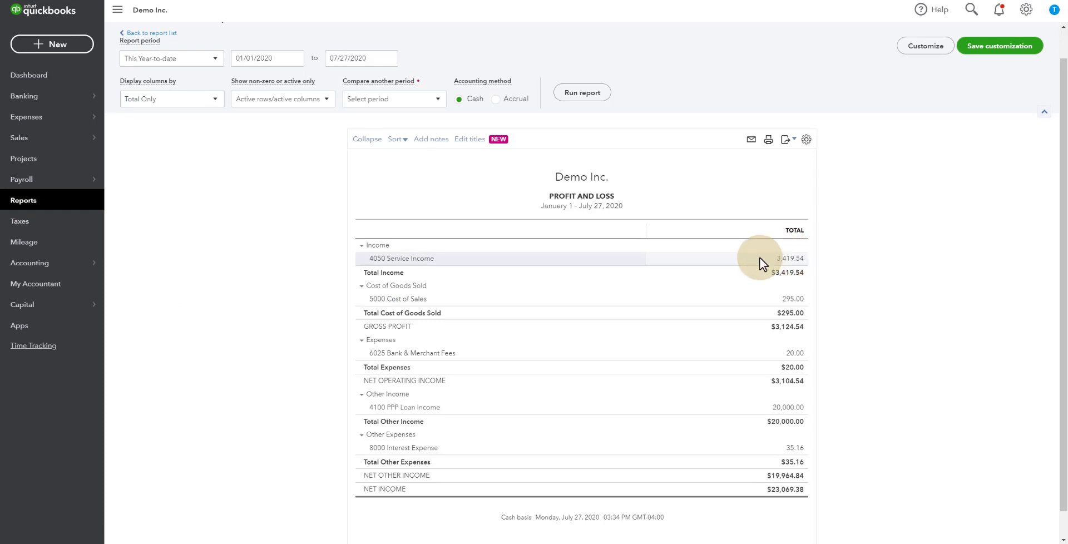
pyautogui.click(793, 259)
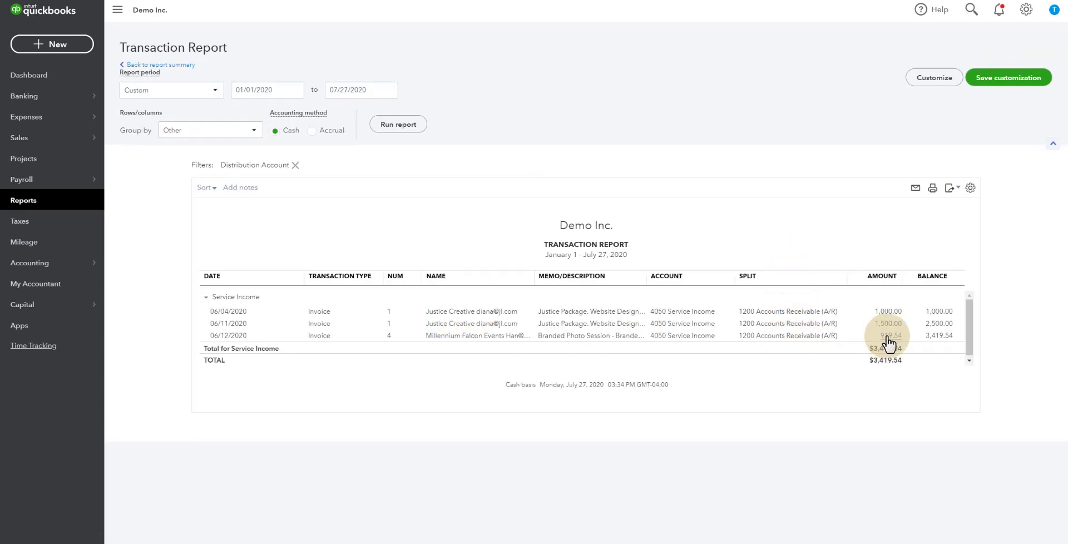
# Open Invoice #4 from the 919.54 amount and view its transaction journal
pyautogui.click(893, 337)
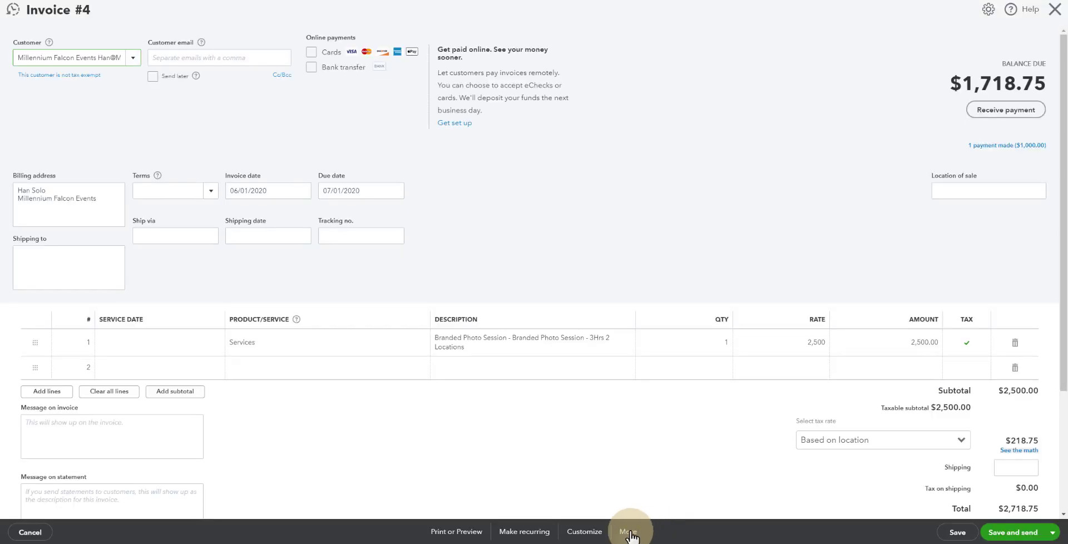
pyautogui.click(629, 532)
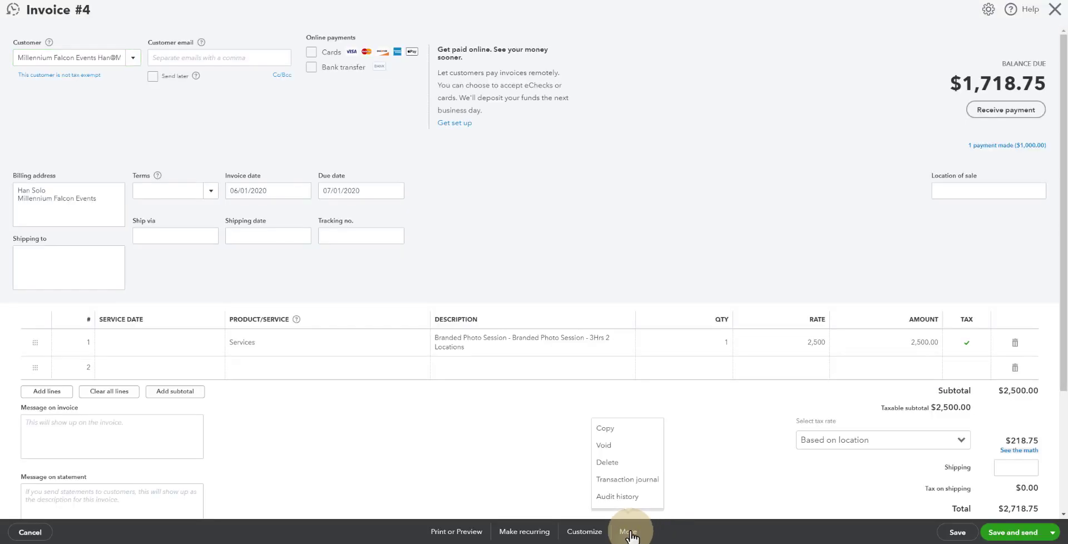
pyautogui.click(611, 485)
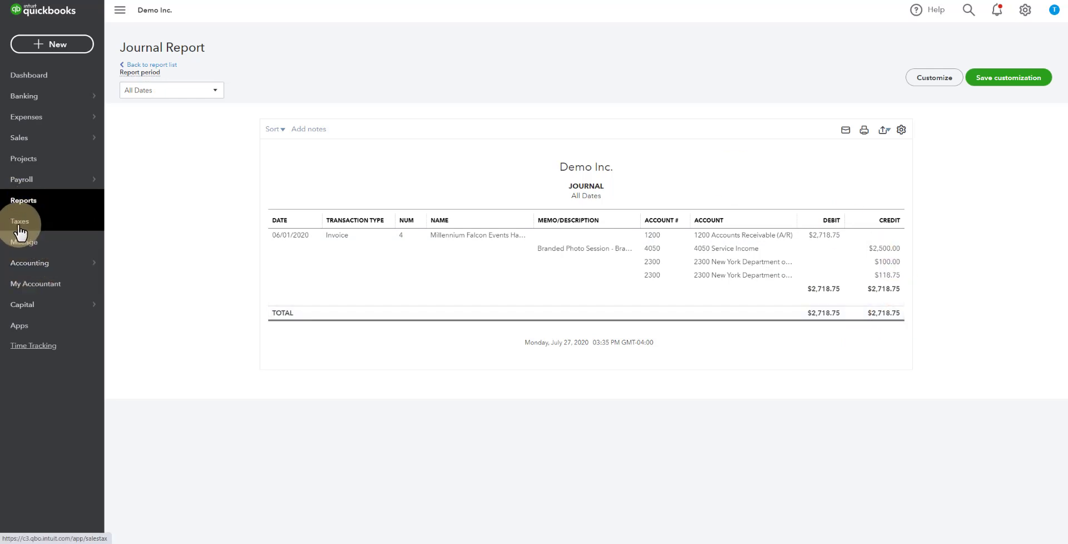
# Open the Sales Tax Liability Report from Taxes: New York State 36.78, Erie County 43.68
pyautogui.click(20, 226)
pyautogui.click(1034, 49)
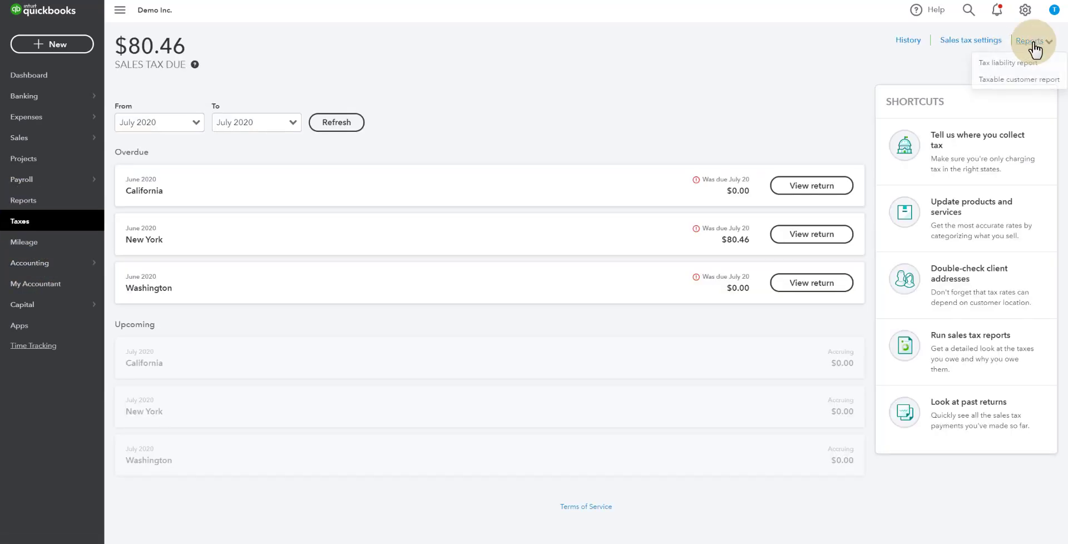
pyautogui.click(1012, 69)
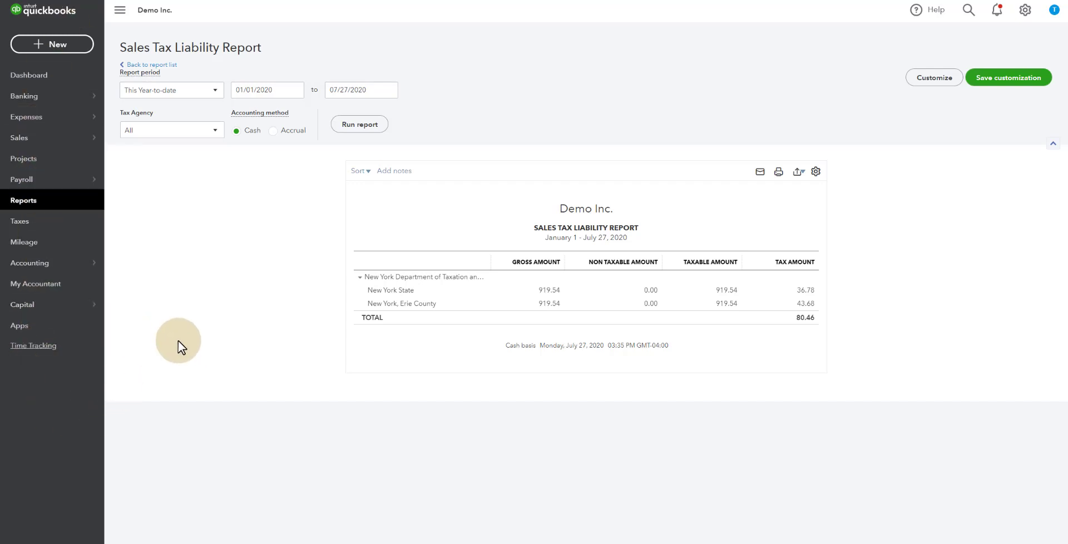
# Return to Reports and open the Balance Sheet, showing New York Department of Taxation and Finance Payable at 80.46
pyautogui.click(49, 204)
pyautogui.click(189, 258)
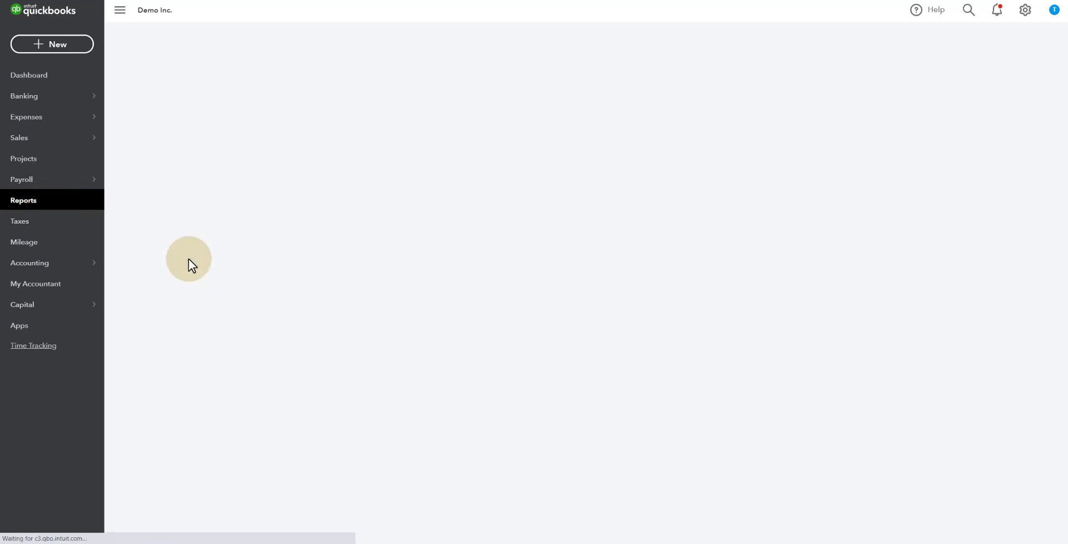